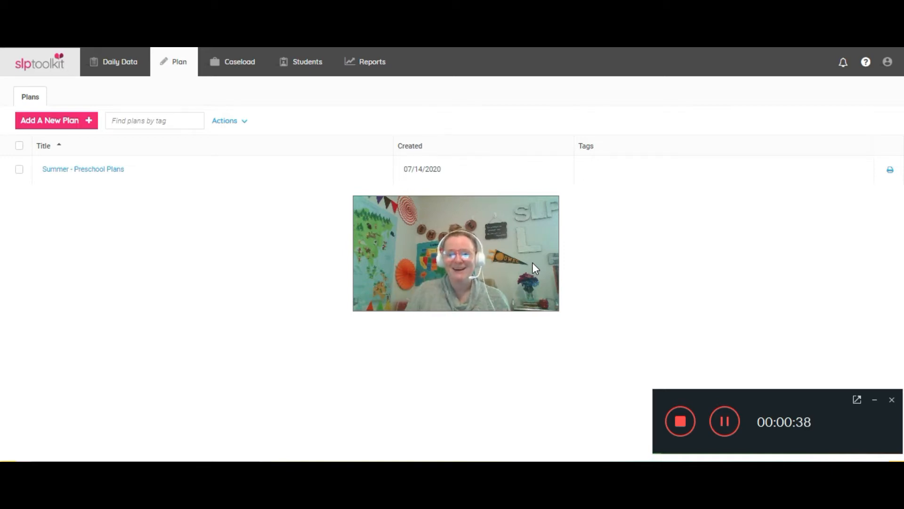
left_click(456, 198)
left_click_drag(456, 198, 779, 346)
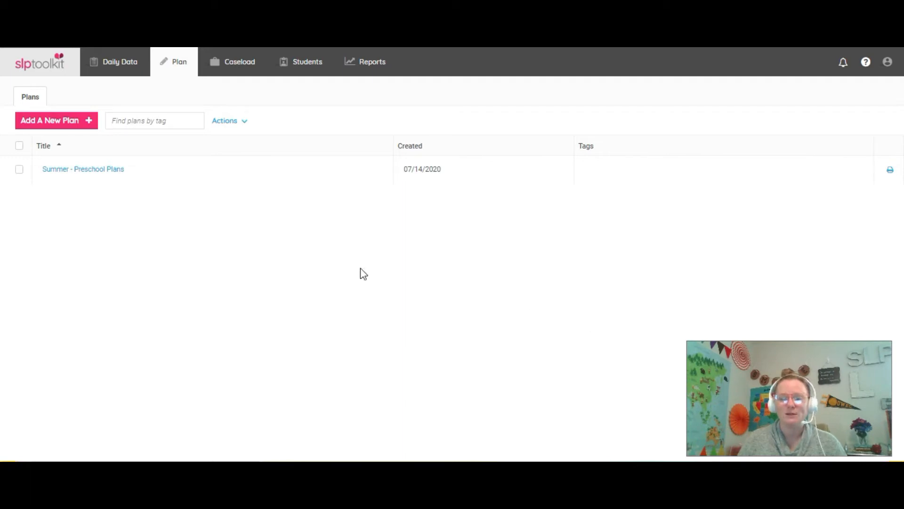
Create a new plan titled "Back to School Virtual Lesson Plan"
left_click(59, 128)
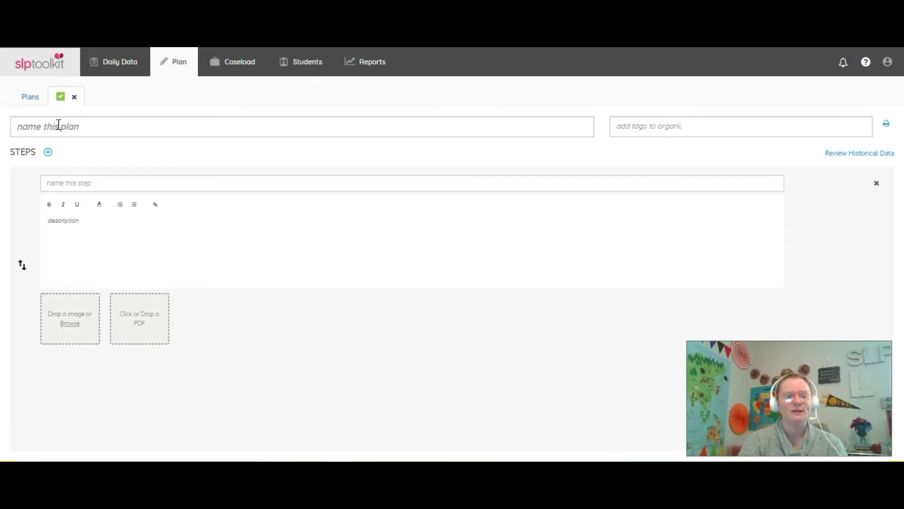
type("Back to School Virtual Lesson Plan")
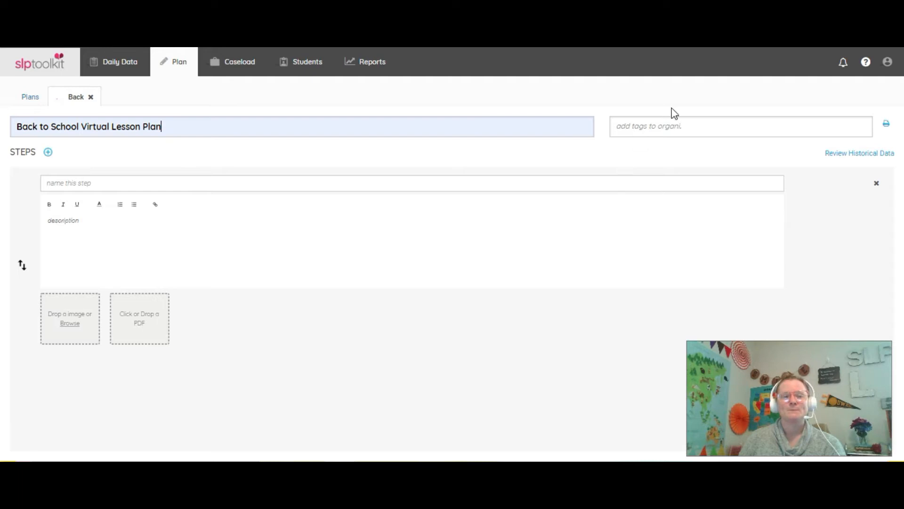
Tag the plan with digital, distance, backtoschool and gettoknowyou
left_click(681, 129)
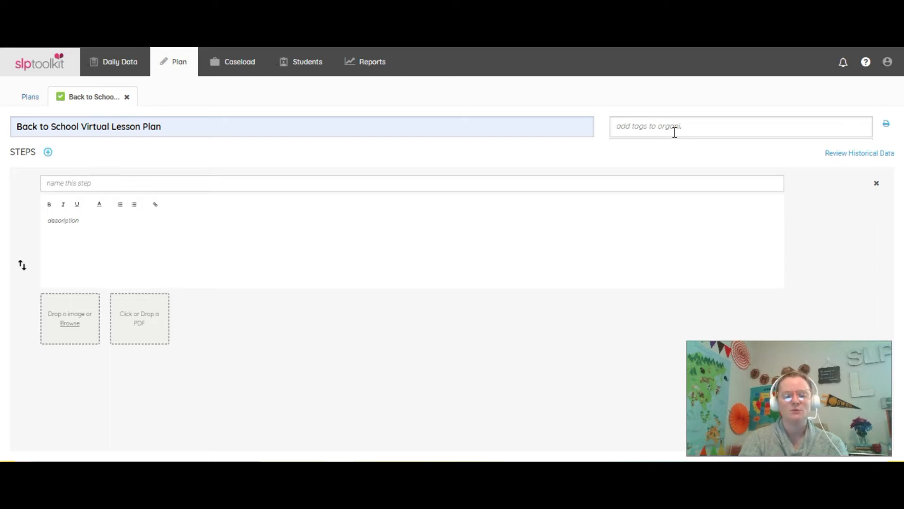
type("digi")
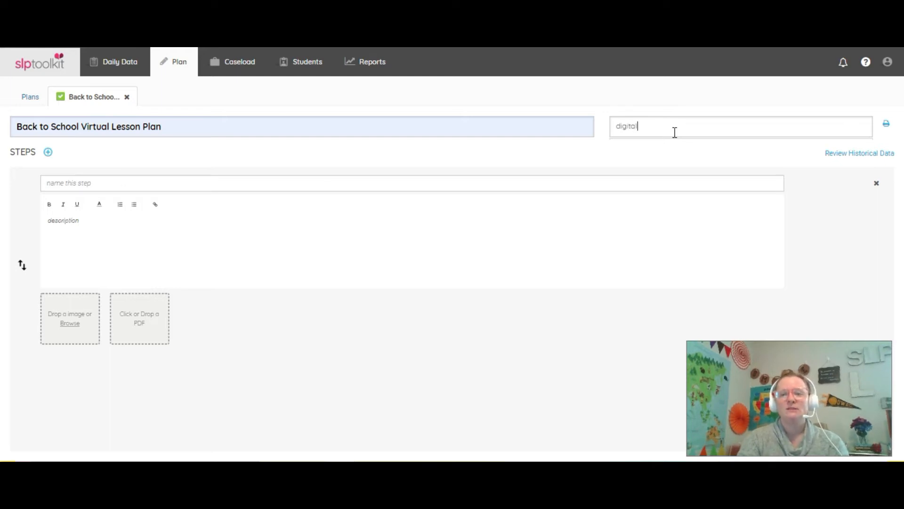
type("tal")
key("Return")
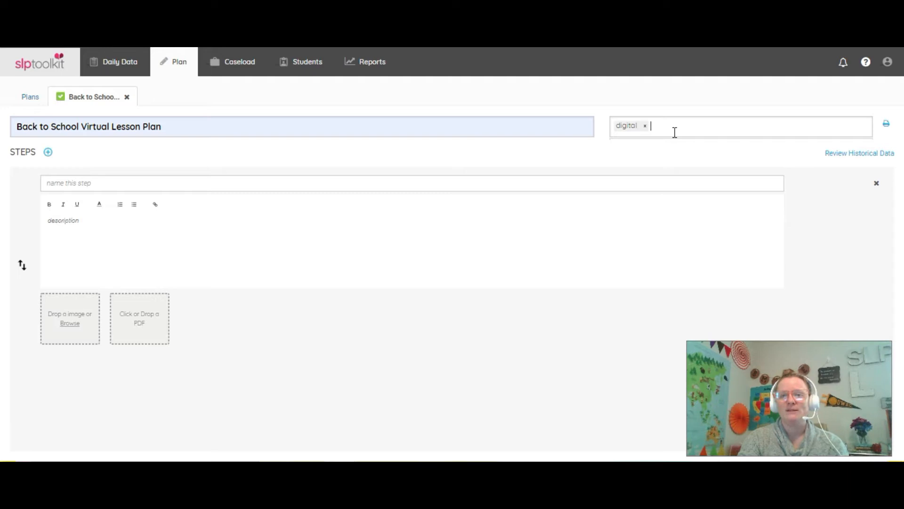
type("distance")
key("Return")
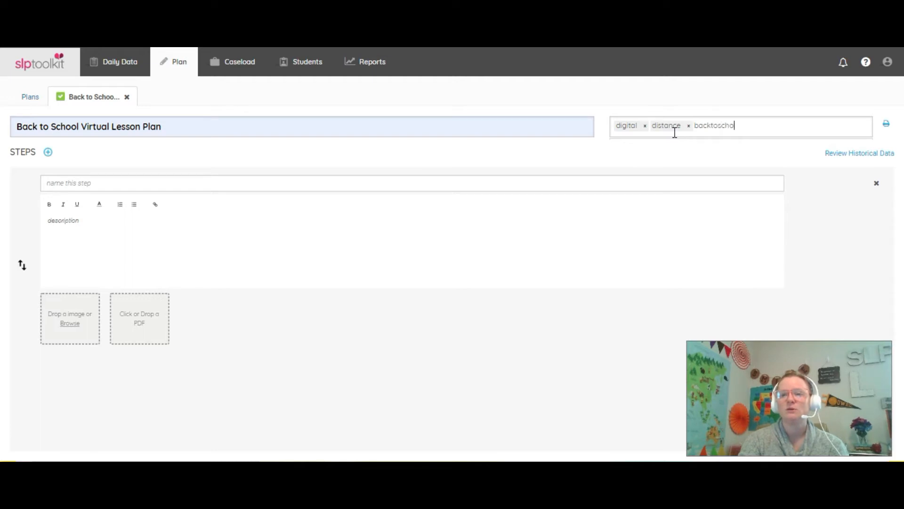
type("backtoschool")
key("Return")
type("gettoknowyou")
key("Return")
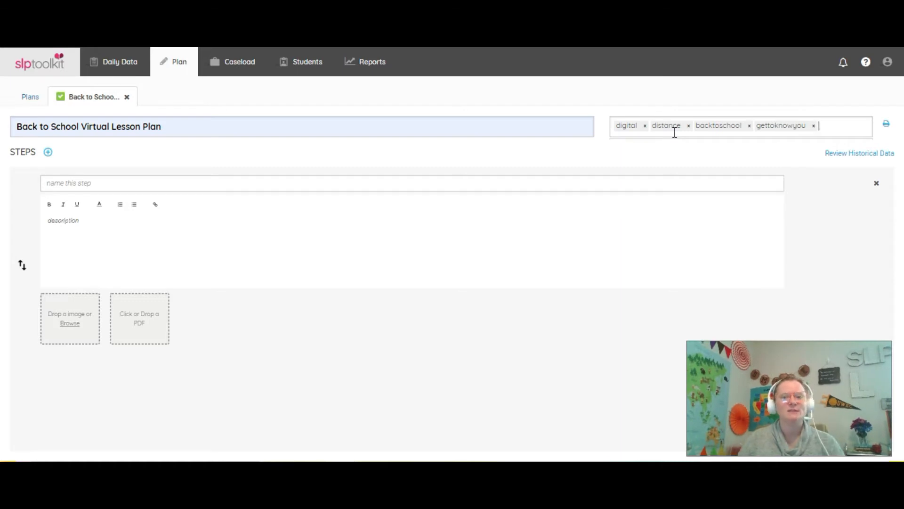
Name the plan's first step "Welcome"
left_click(668, 183)
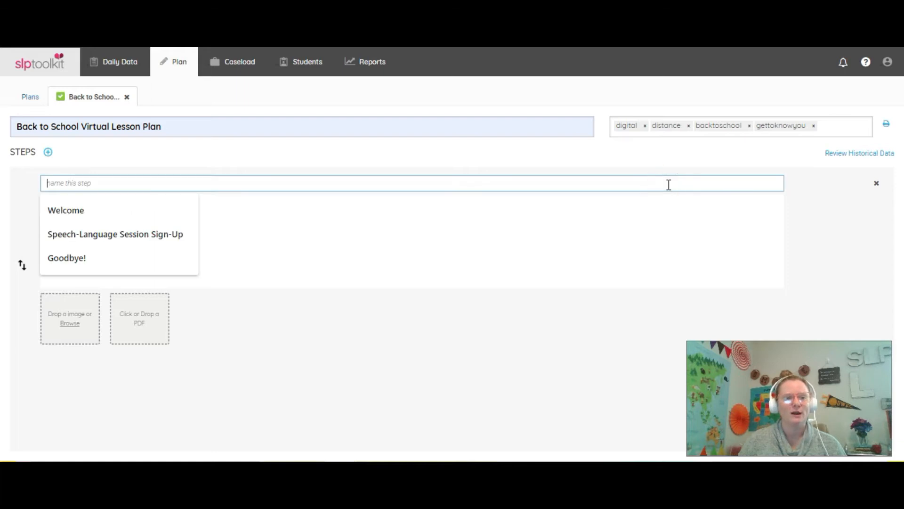
left_click(380, 234)
left_click(175, 179)
left_click(61, 215)
Describe the Welcome step as "Give a warm welcome to students for back to school."
left_click(212, 253)
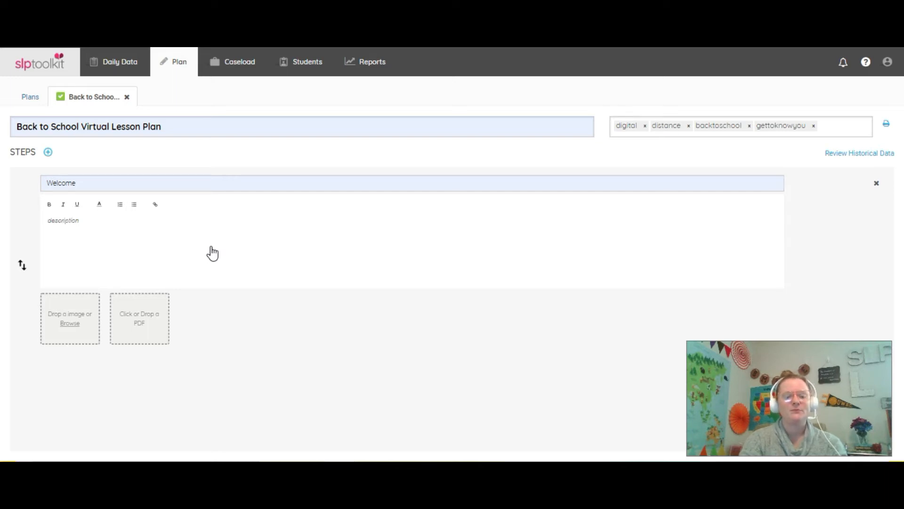
type("Give a warm")
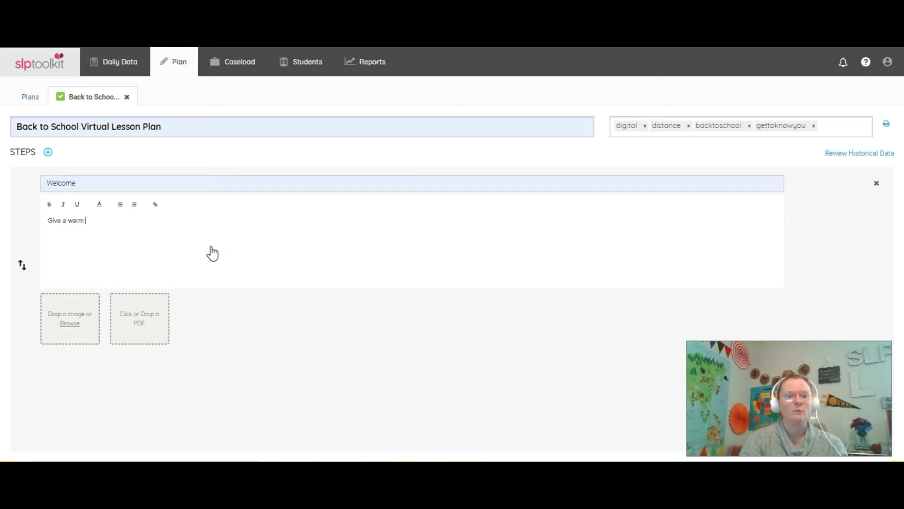
type(" welcome b")
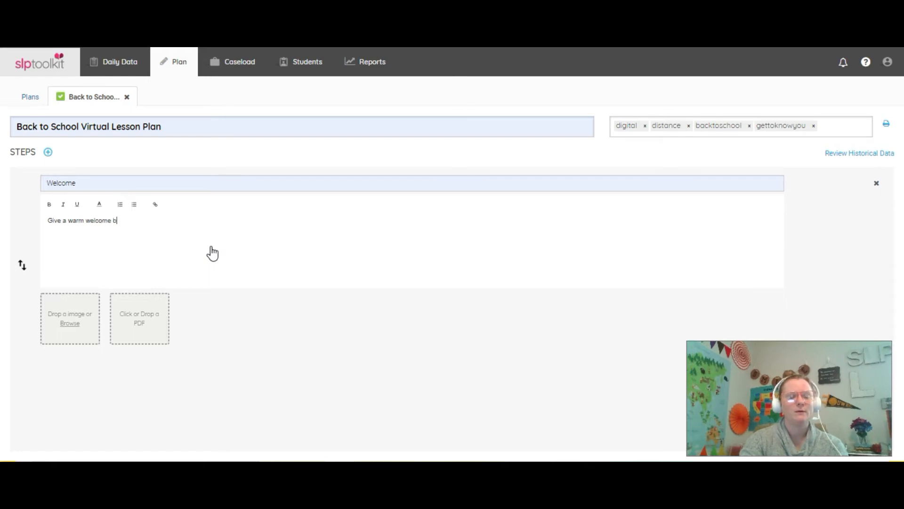
key("BackSpace")
type("to students for")
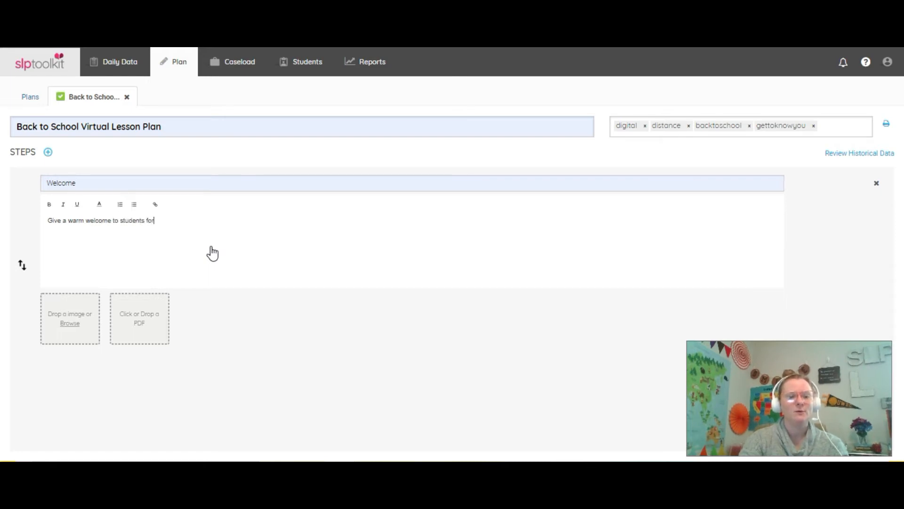
type(" back to school")
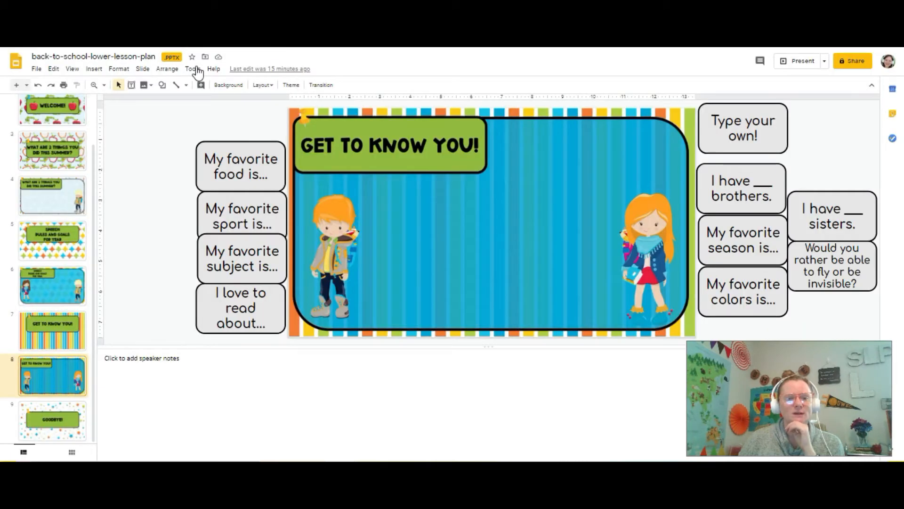
left_click(78, 120)
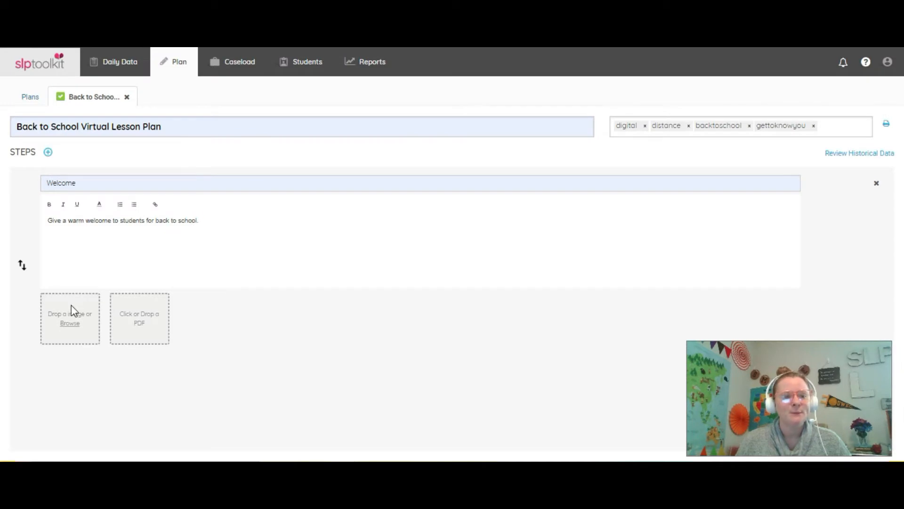
Add a second step to the plan and name it "2 Things..."
left_click(48, 152)
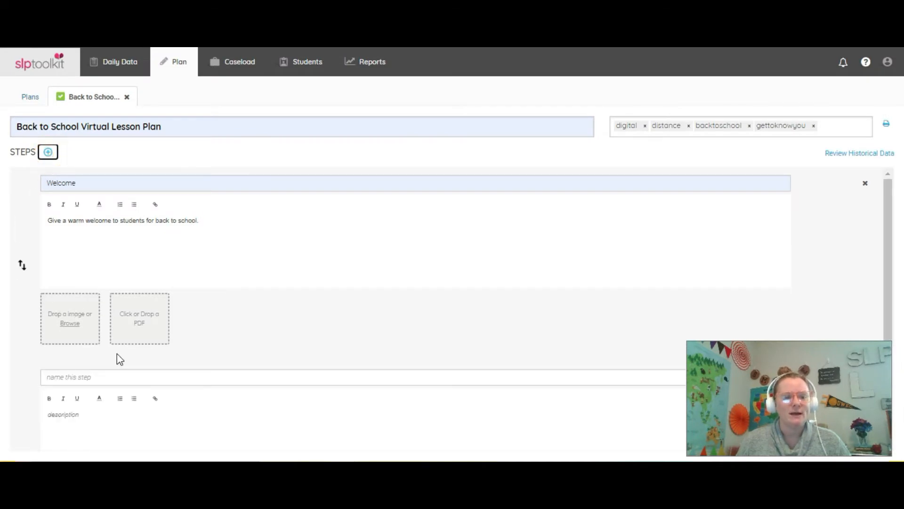
scroll(117, 348, "down", 2)
left_click(109, 274)
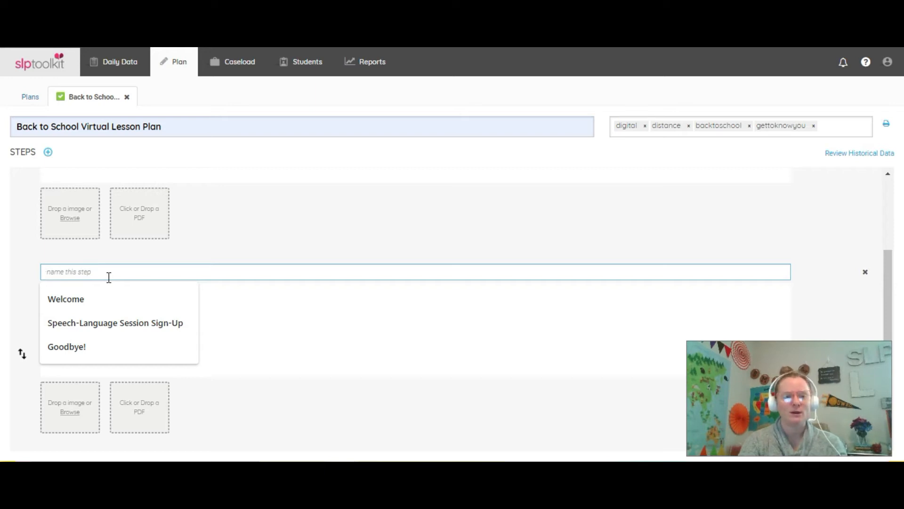
type("2")
Describe the second step as "Tell each other what you did over the summer."
key("Tab")
key("Tab")
key("Tab")
key("Tab")
key("Tab")
key("Tab")
key("Tab")
key("Tab")
type("Te")
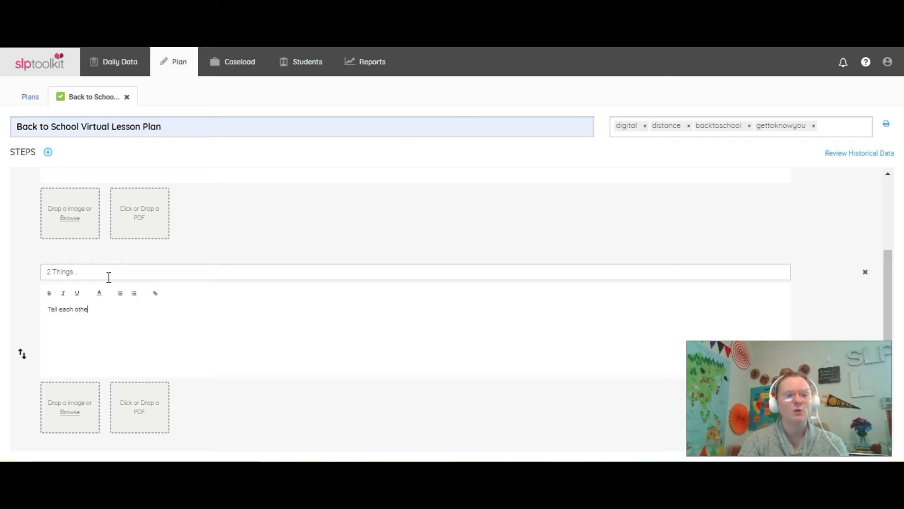
type("ll each other what you did over the summer.")
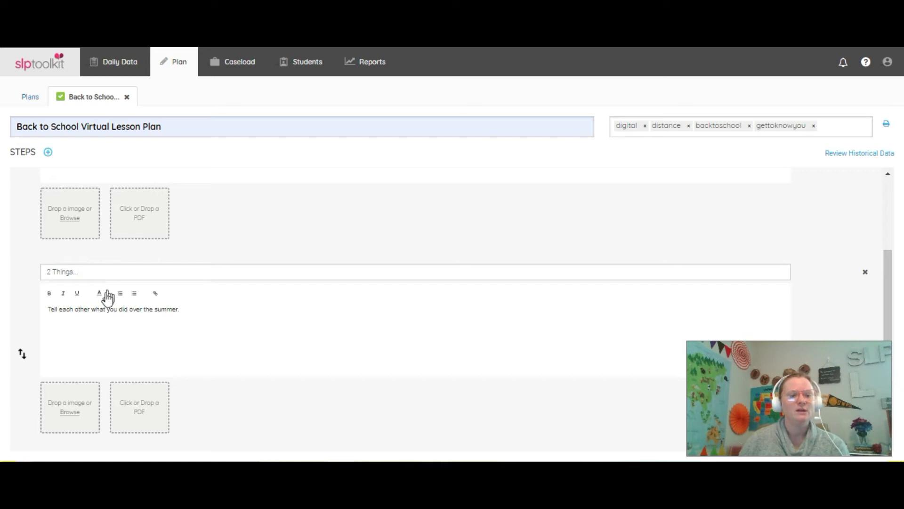
Reword the second step's description to "Tell each other 2 things that you did over the summer."
left_click(91, 309)
type("2things")
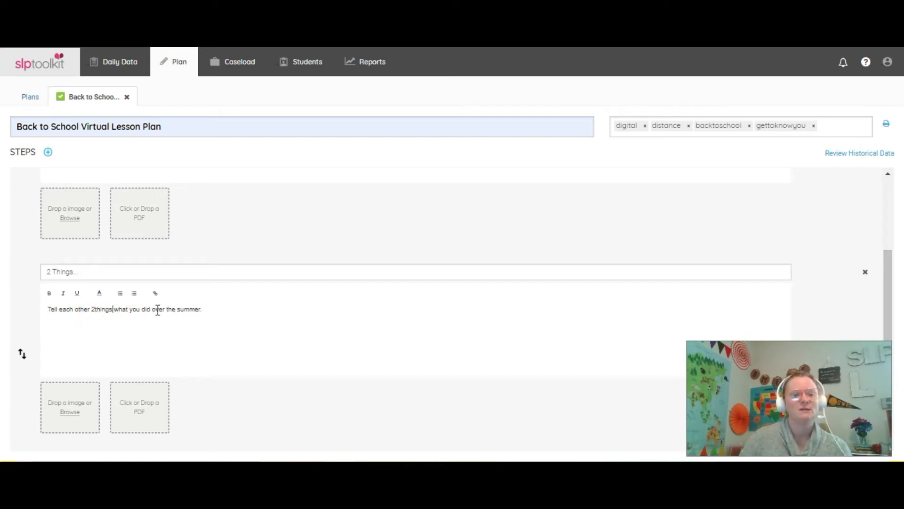
left_click(92, 309)
double_click(119, 309)
type("that")
left_click(214, 307)
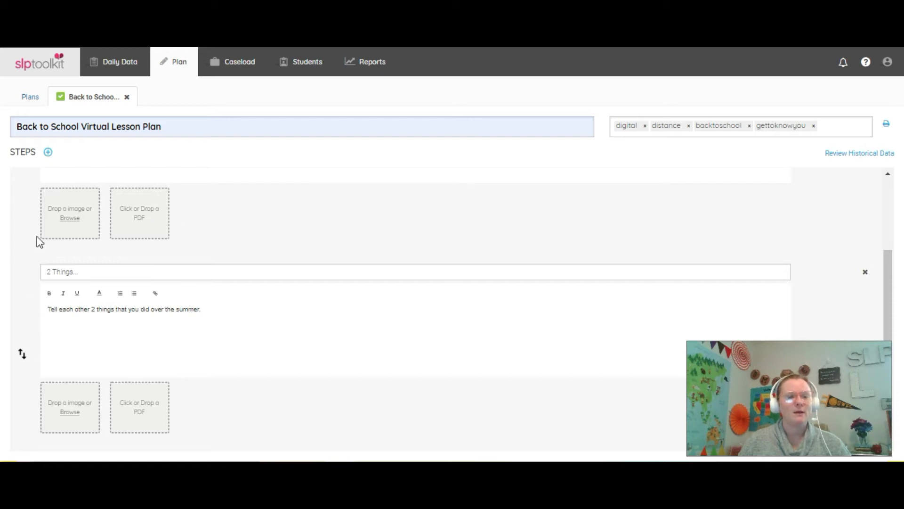
Add a third step named "Speech Rules and Goals", leaving its description empty
left_click(47, 152)
left_click(181, 269)
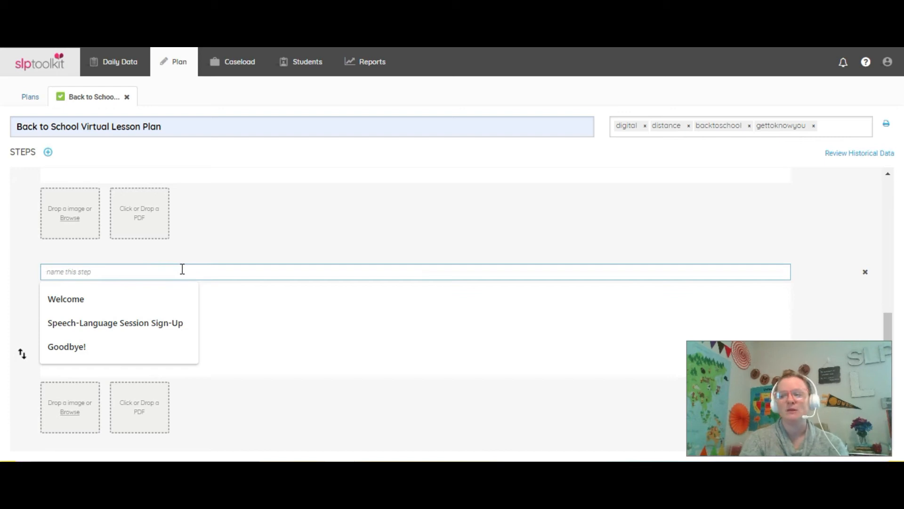
type("Speech Rules and Goals")
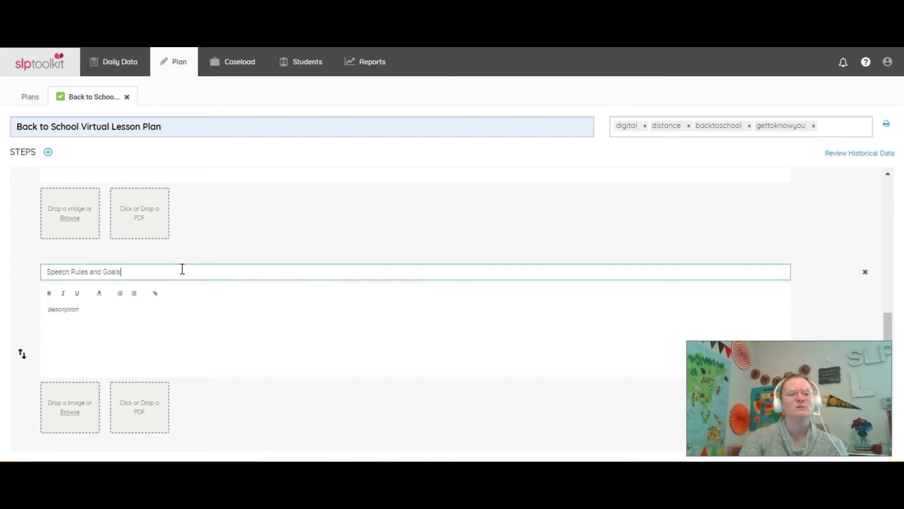
left_click(135, 317)
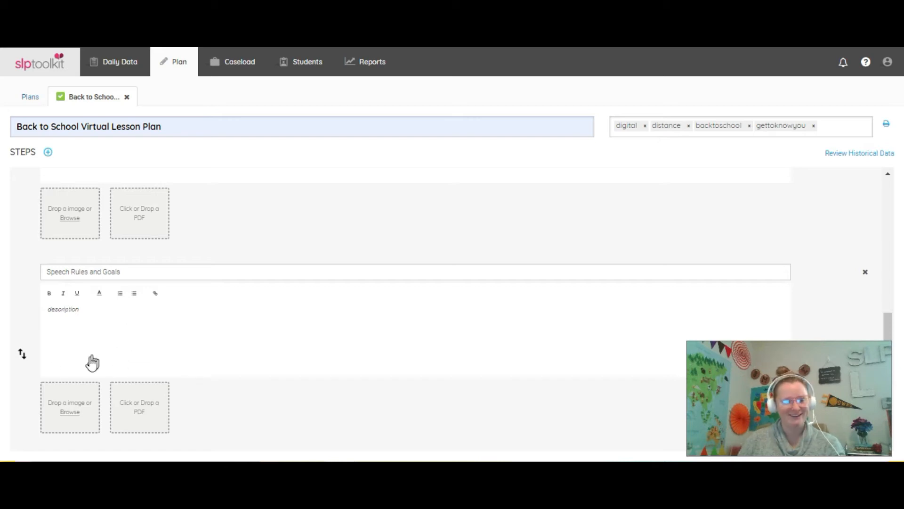
Add a fourth step named "Get to Know You Activity" with the description "Drag and drop"
left_click(48, 152)
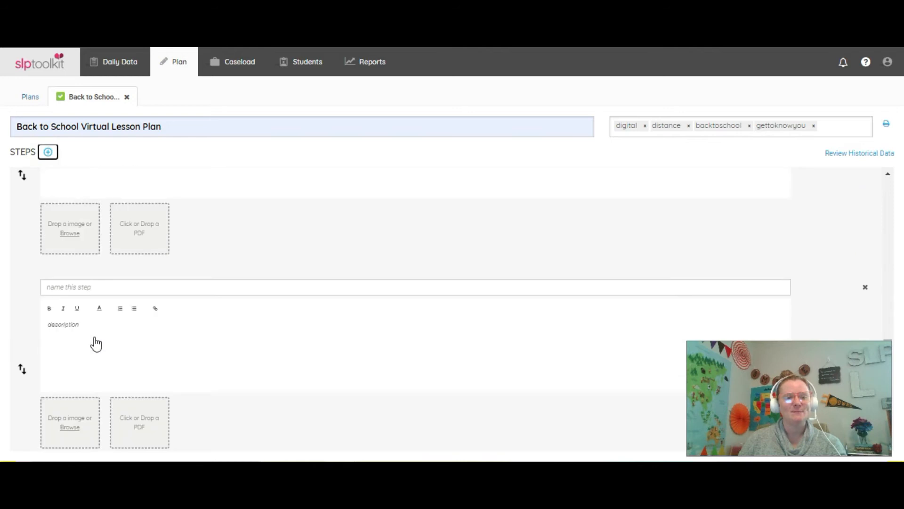
left_click(98, 276)
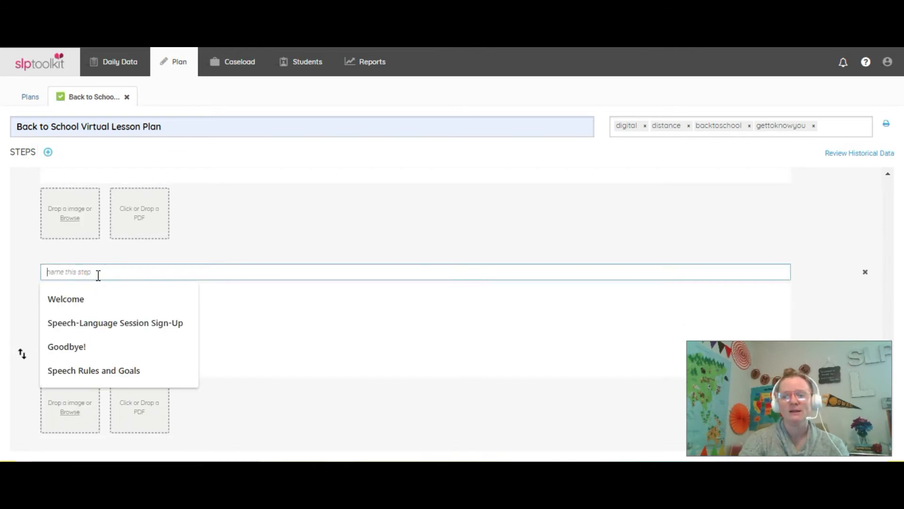
type("Get t okno")
key("BackSpace")
key("BackSpace")
key("BackSpace")
key("BackSpace")
key("BackSpace")
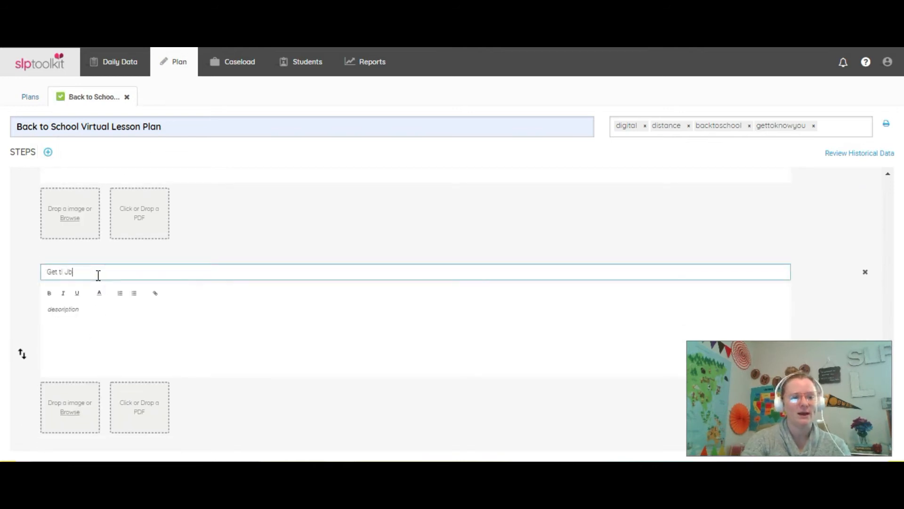
type("o Know You Activity")
key("Tab")
key("Tab")
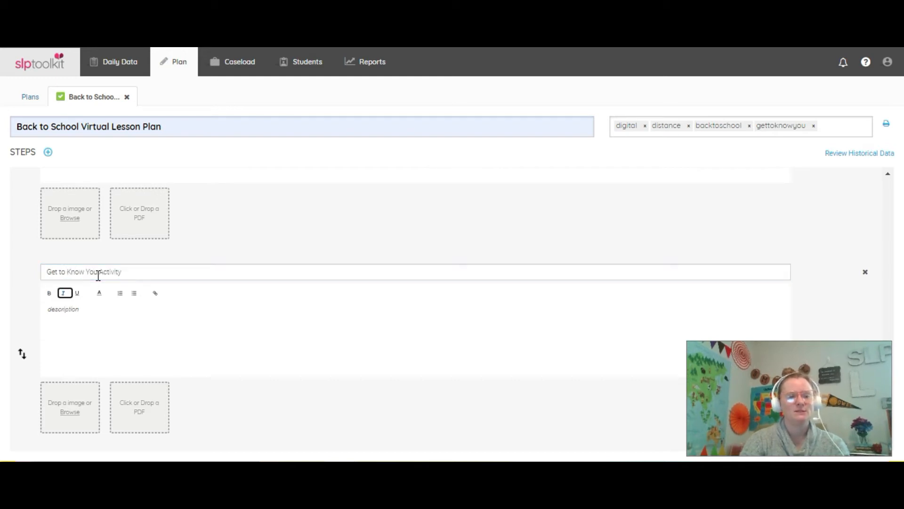
left_click(109, 318)
type("Drag and drop")
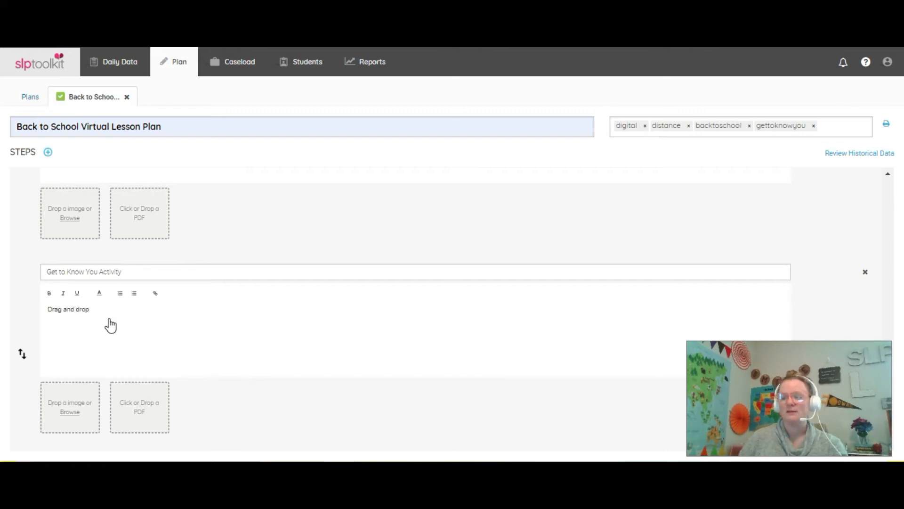
Add a fifth step to the plan and name it "Goodbye!"
left_click(49, 154)
scroll(133, 340, "down", 4)
left_click(128, 274)
type("Goodbye!")
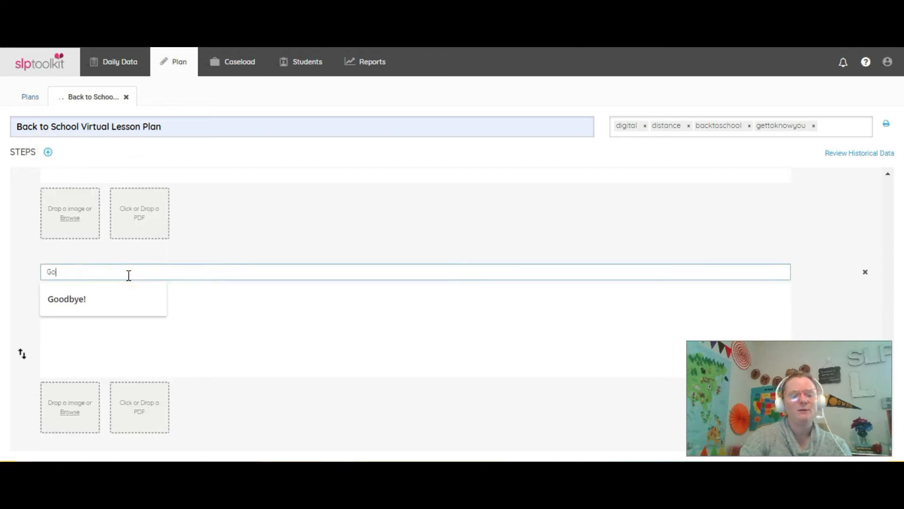
key("Tab")
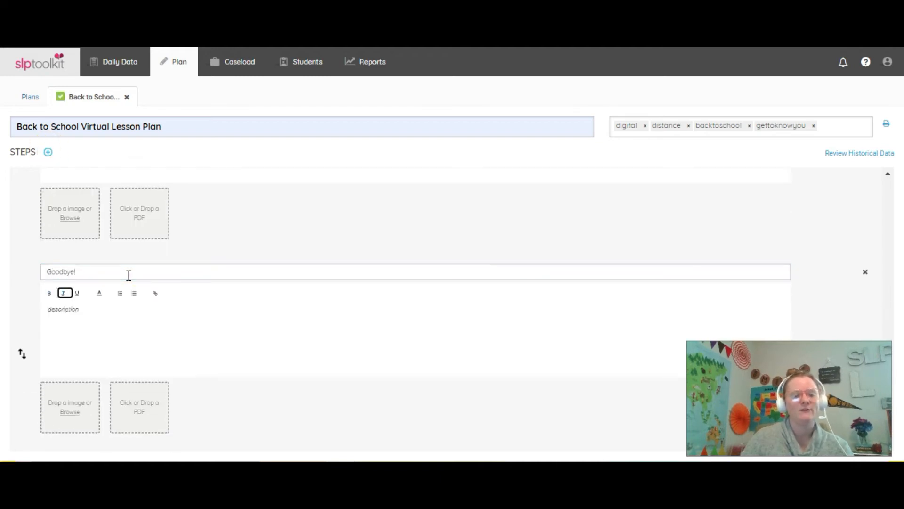
Describe the "Goodbye!" step as "End on positive note and remind them of their next session date and time."
left_click(115, 334)
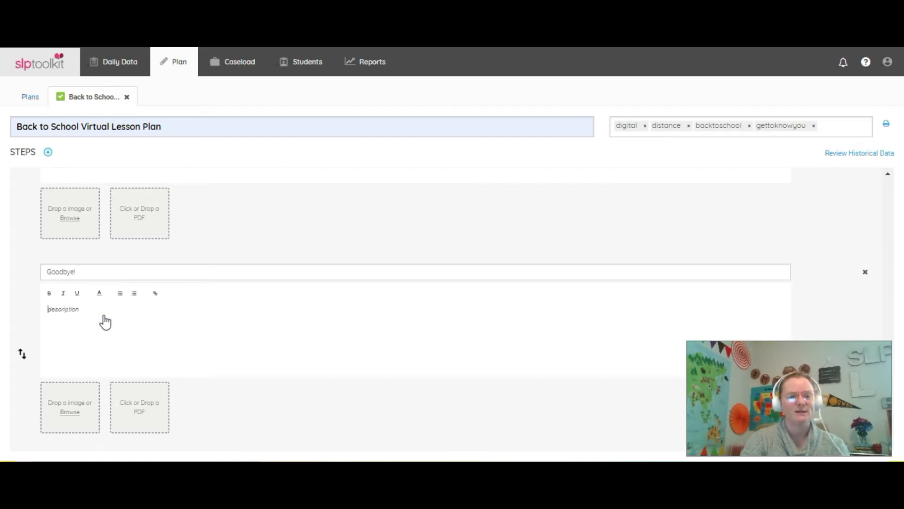
type("End on positive")
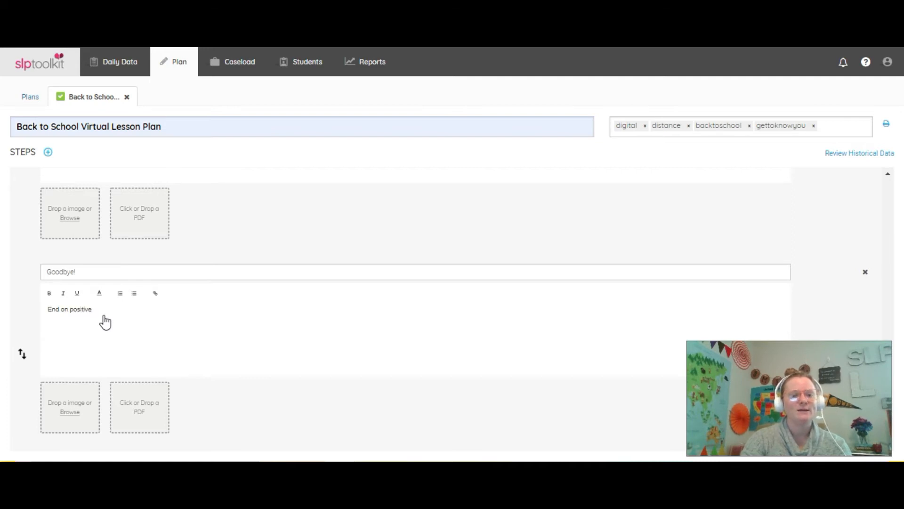
type(" note and r")
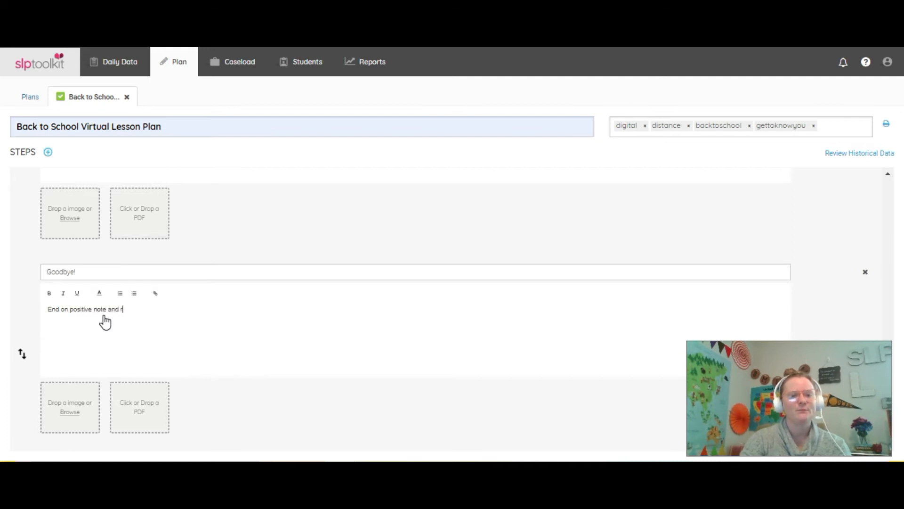
type("emind them")
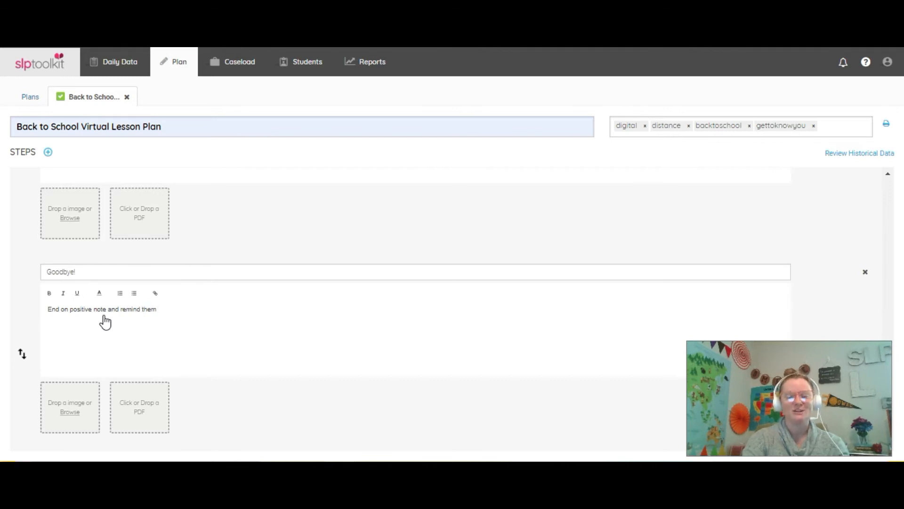
type(" of their ne")
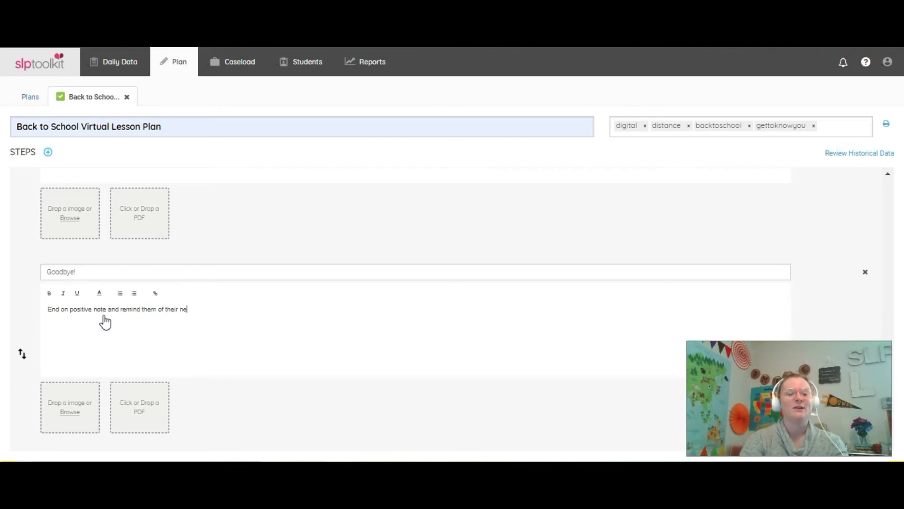
type("xt session date and time.")
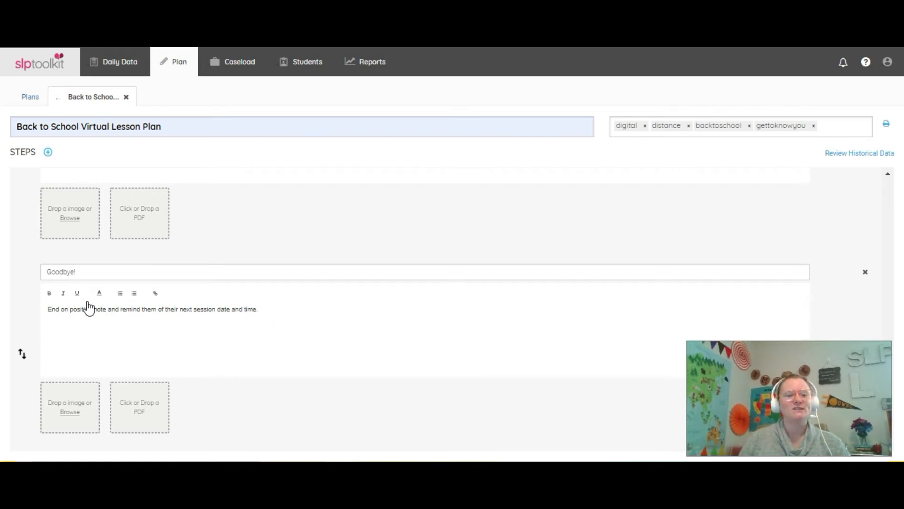
Switch to the back-to-school-lower-lesson-plan presentation in Google Slides and shrink the speaker notes area to enlarge the Welcome slide
scroll(90, 309, "up", 5)
scroll(90, 308, "up", 5)
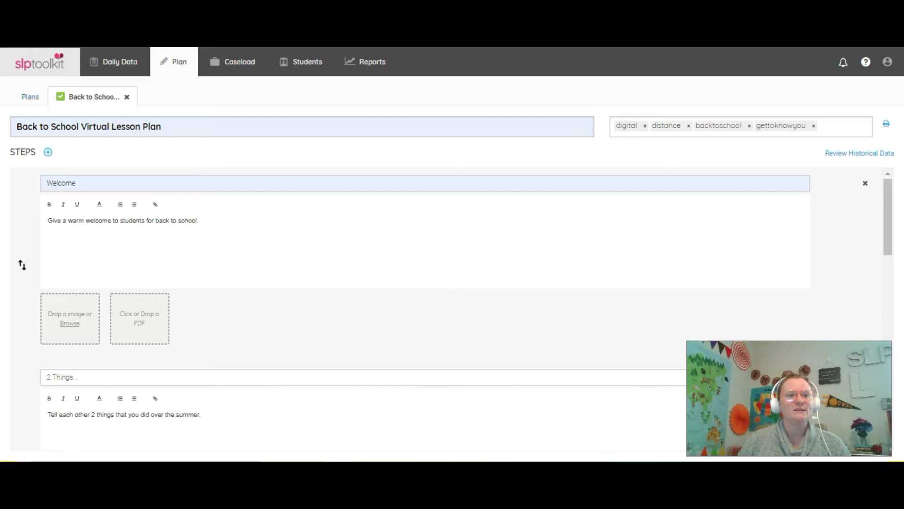
key("ctrl+Tab")
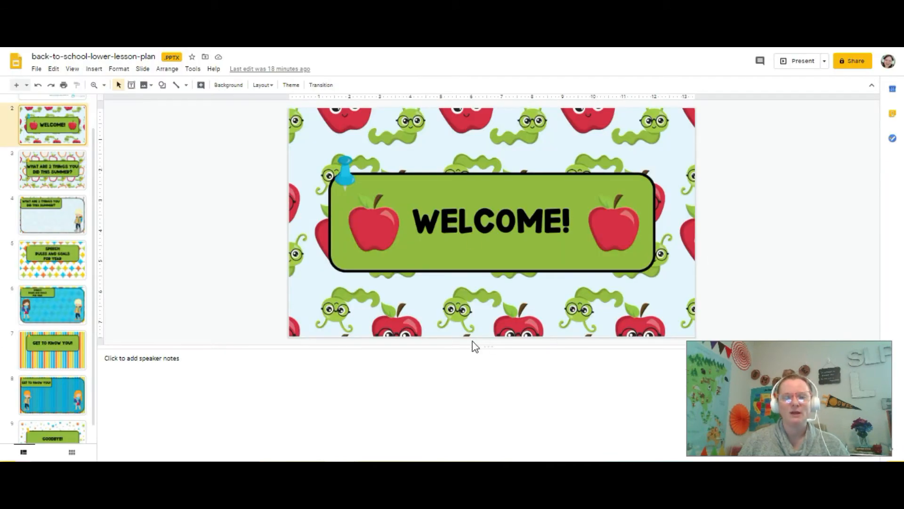
left_click_drag(483, 346, 480, 393)
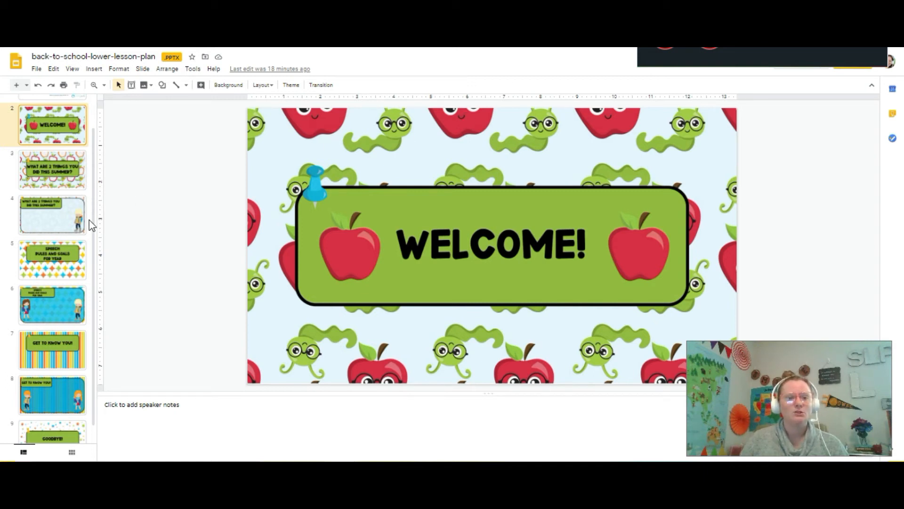
left_click_drag(94, 219, 99, 218)
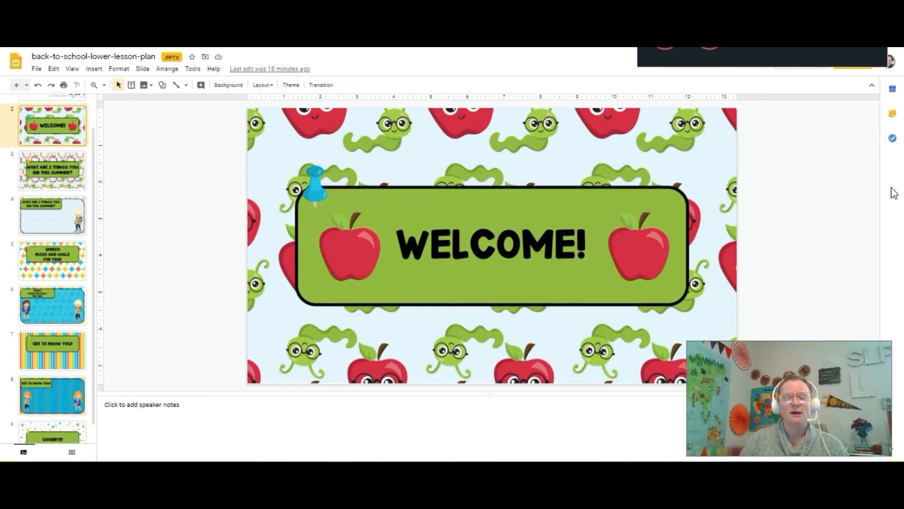
left_click(872, 6)
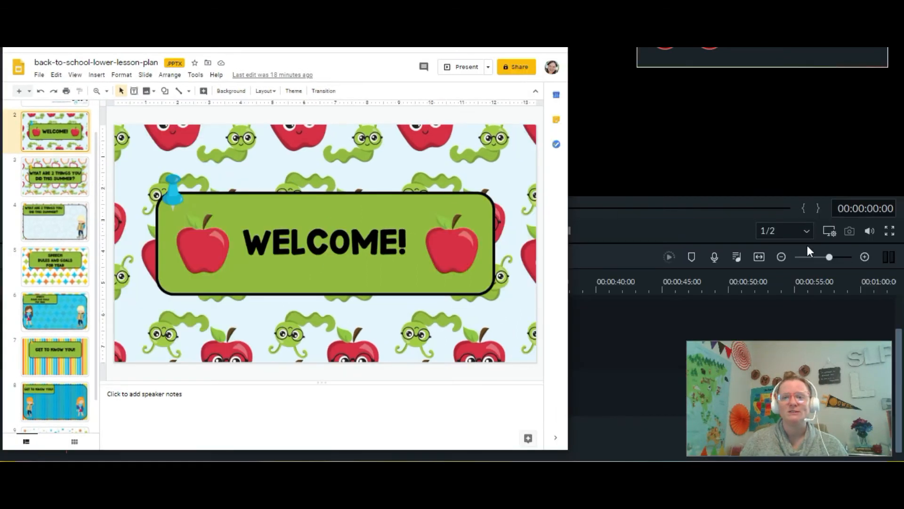
left_click(535, 9)
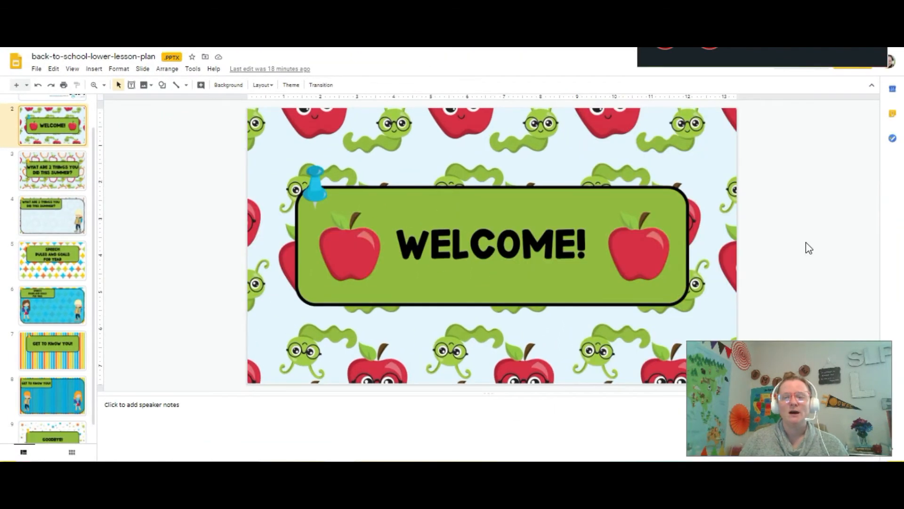